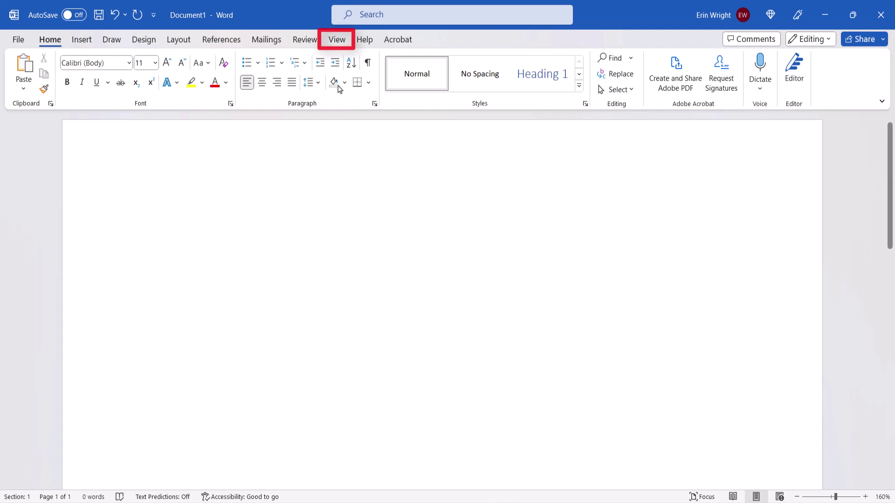
- Turn on the Ruler option in the View tab's Show group to display the horizontal ruler
{"action": "left_click", "coordinate": [337, 41]}
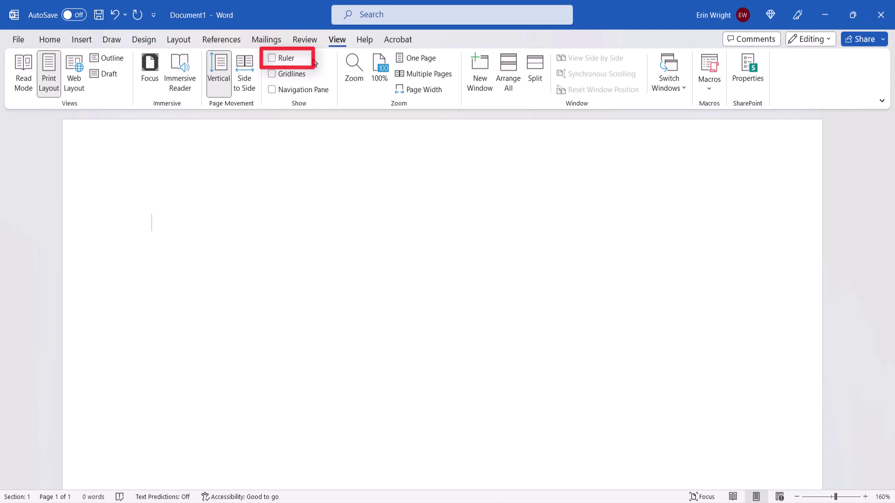
{"action": "left_click", "coordinate": [272, 58]}
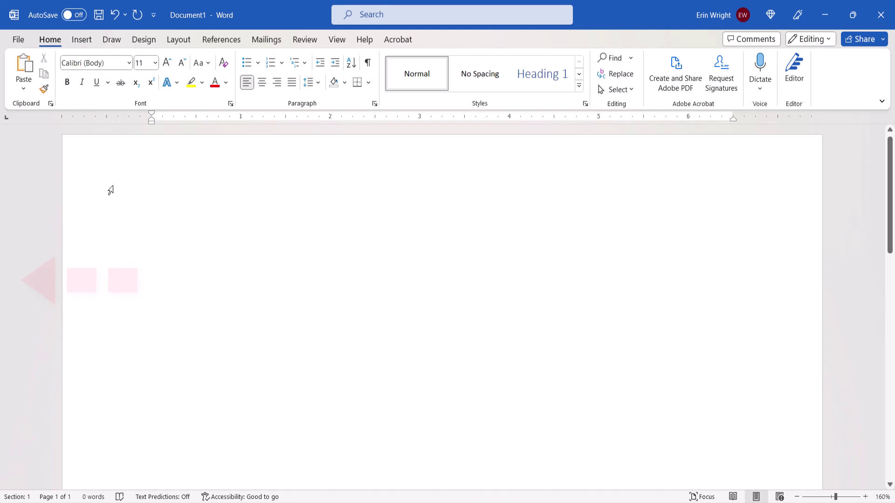
- Enable 'Show vertical ruler in Print Layout view' in Word's Advanced options and apply it
{"action": "left_click", "coordinate": [19, 41]}
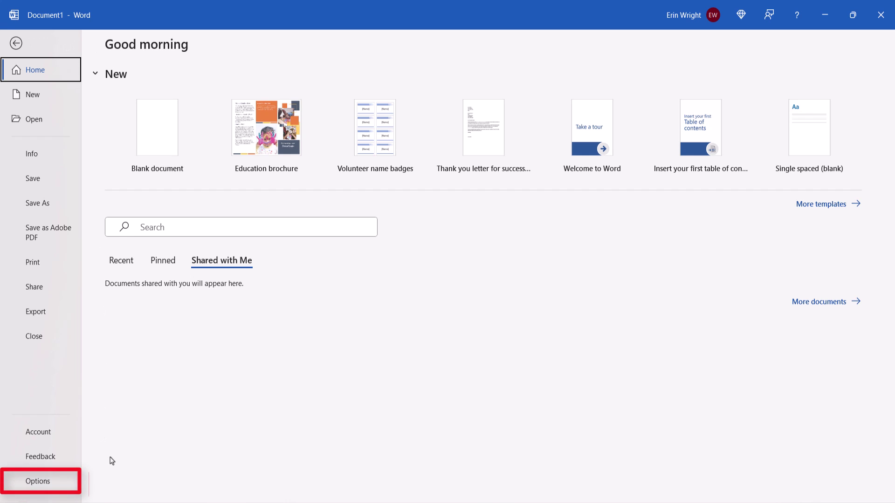
{"action": "left_click", "coordinate": [42, 482]}
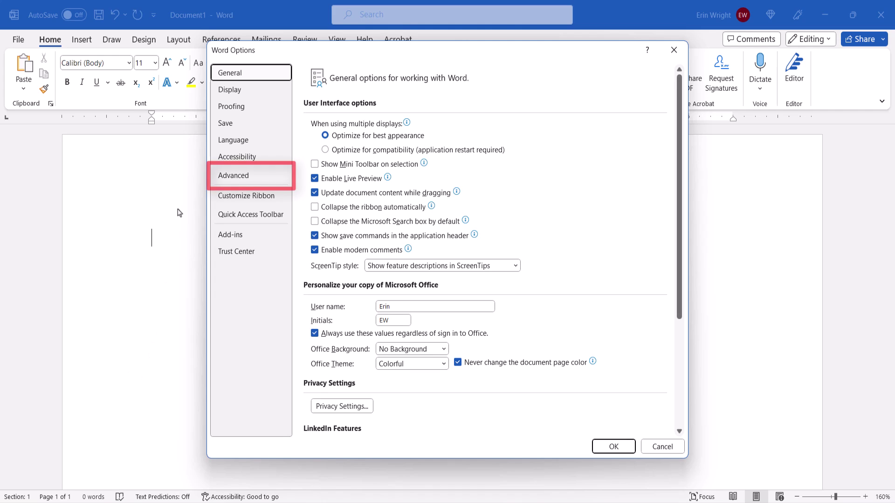
{"action": "left_click", "coordinate": [228, 177]}
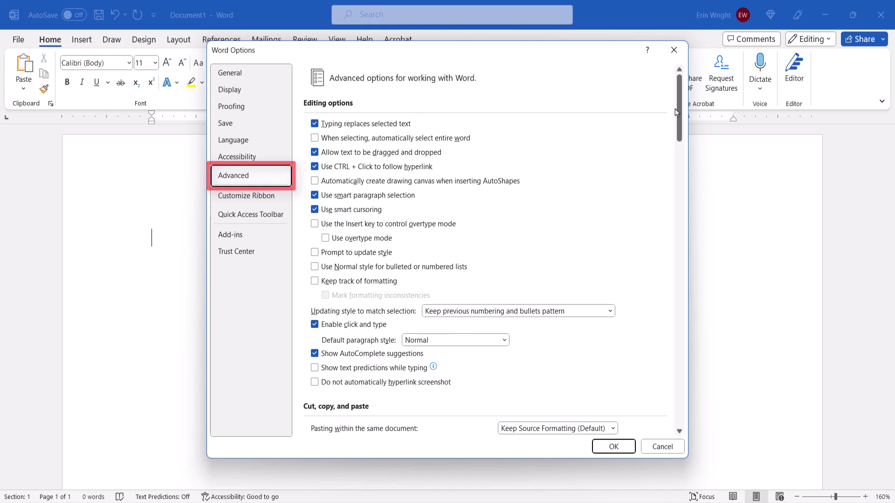
{"action": "left_click_drag", "start_coordinate": [680, 114], "coordinate": [679, 276]}
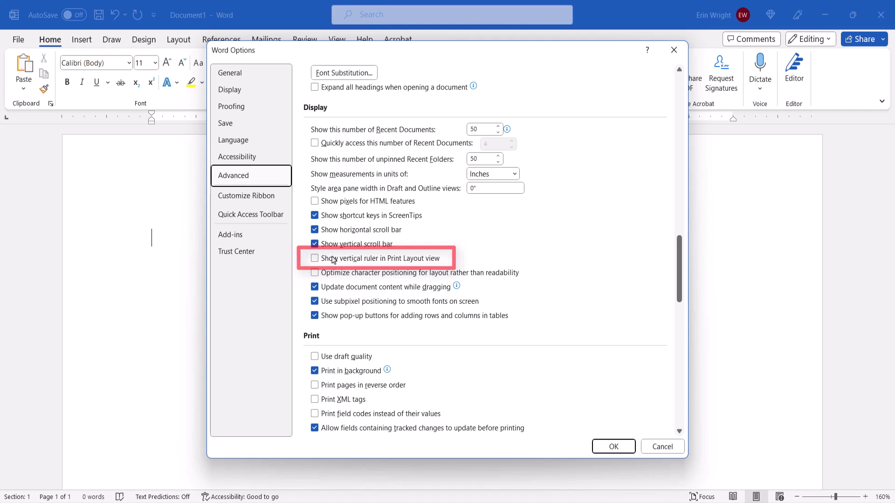
{"action": "left_click", "coordinate": [387, 258]}
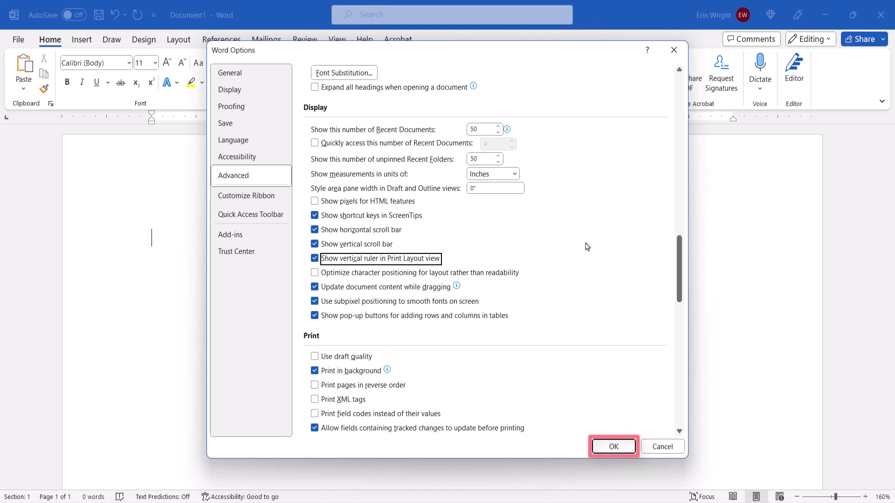
{"action": "left_click", "coordinate": [600, 446]}
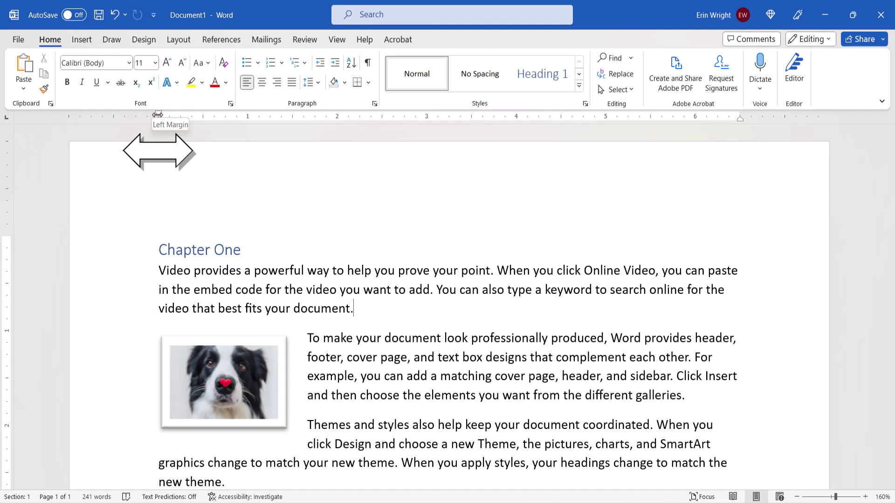
- Drag the Chapter One left margin boundary on the ruler, holding Alt to read exact measurements
{"action": "mouse_move", "coordinate": [157, 114]}
{"action": "left_mouse_down"}
{"action": "mouse_move", "coordinate": [202, 114]}
{"action": "mouse_move", "coordinate": [208, 129]}
{"action": "left_mouse_up"}
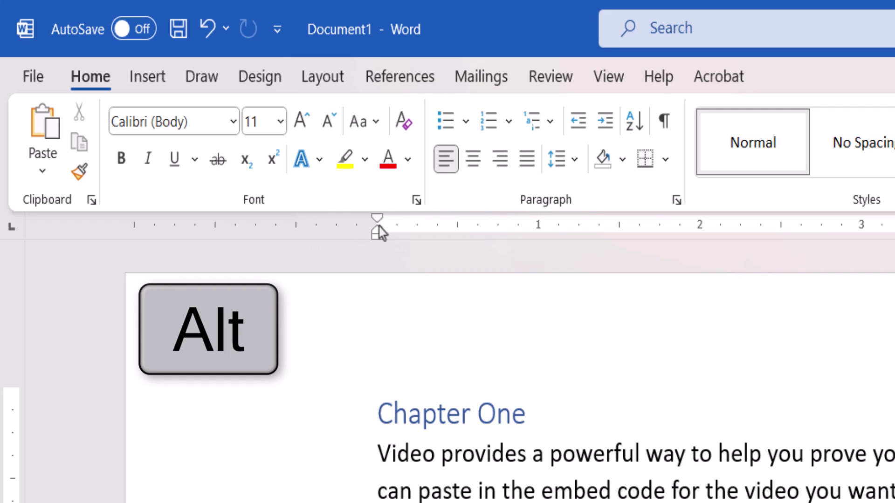
{"action": "mouse_move", "coordinate": [377, 233]}
{"action": "left_mouse_down"}
{"action": "mouse_move", "coordinate": [364, 225]}
{"action": "mouse_move", "coordinate": [269, 233]}
{"action": "left_mouse_up"}
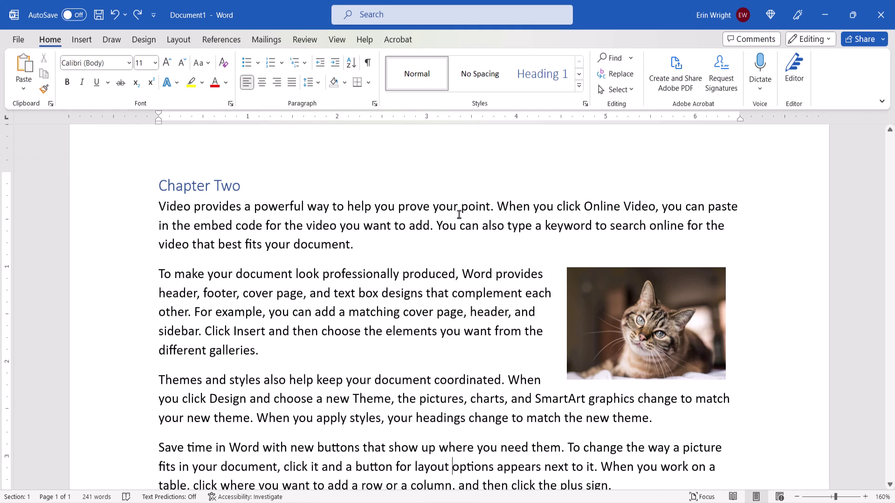
- Select all similarly formatted body text and drag the First Line Indent marker to 0.5 inch
{"action": "left_click", "coordinate": [182, 208]}
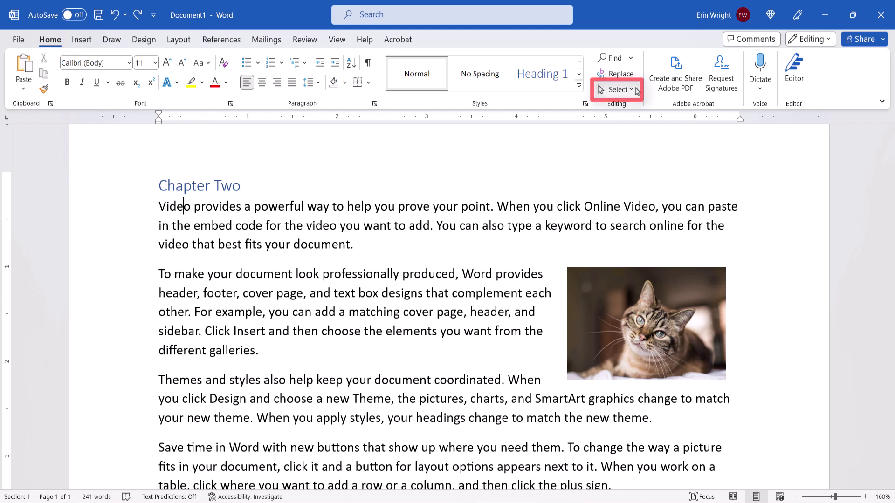
{"action": "left_click", "coordinate": [634, 89]}
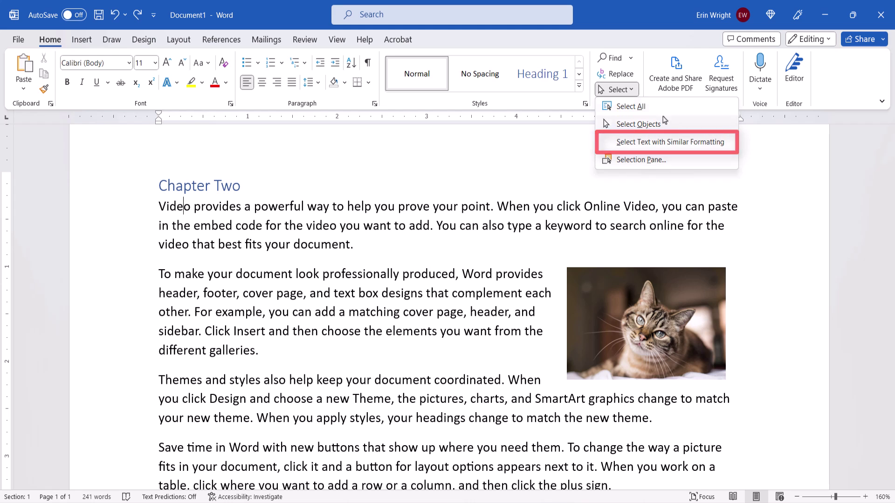
{"action": "left_click", "coordinate": [677, 143]}
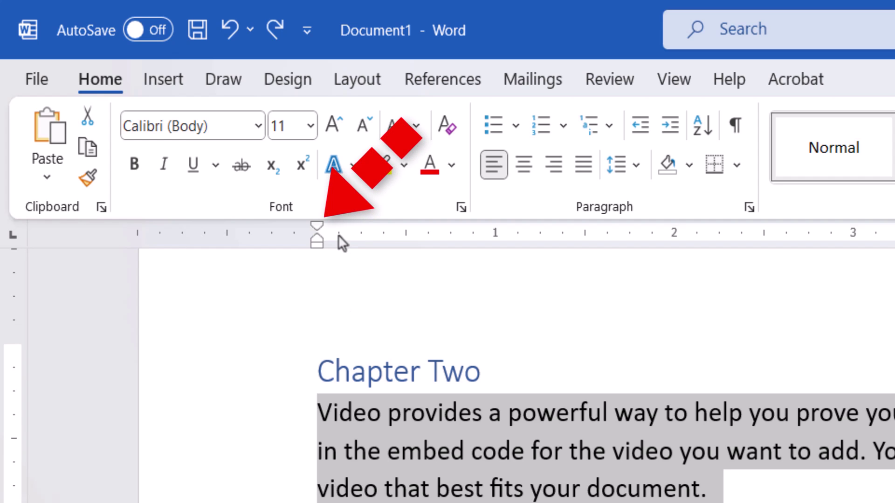
{"action": "left_click_drag", "start_coordinate": [318, 225], "coordinate": [403, 231]}
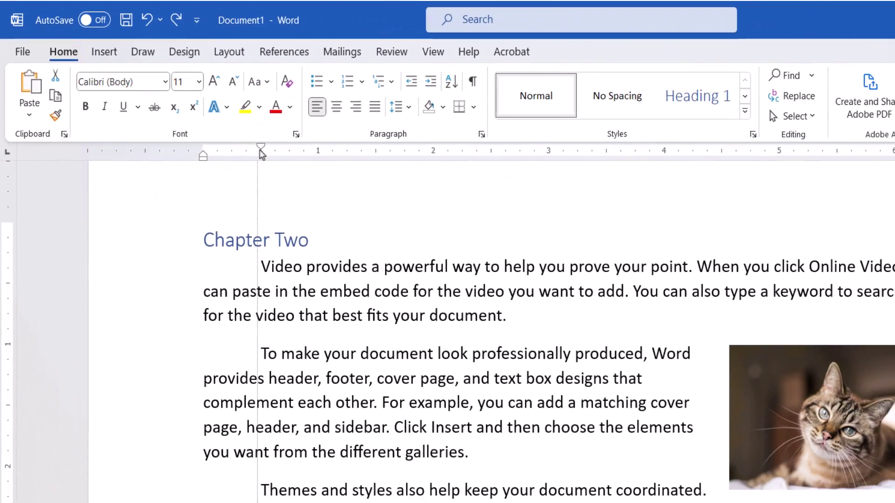
{"action": "left_click_drag", "start_coordinate": [260, 151], "coordinate": [260, 151]}
{"action": "left_click_drag", "start_coordinate": [203, 120], "coordinate": [202, 120]}
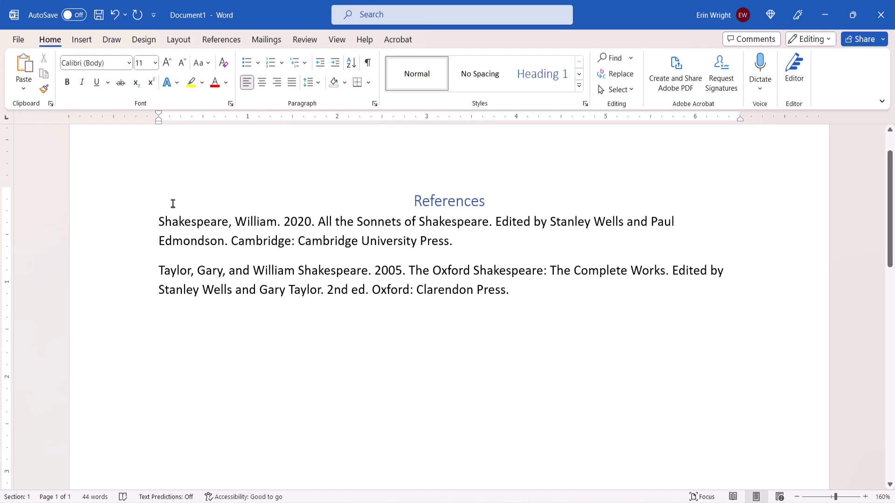
- Select both reference entries and drag the Hanging Indent marker right on the ruler
{"action": "left_click", "coordinate": [159, 222]}
{"action": "left_click_drag", "start_coordinate": [159, 221], "coordinate": [517, 291]}
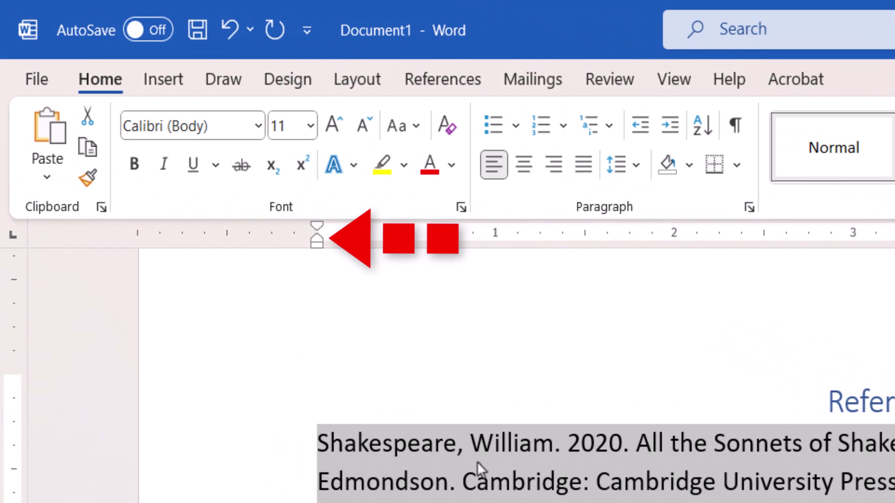
{"action": "left_click_drag", "start_coordinate": [318, 242], "coordinate": [400, 239]}
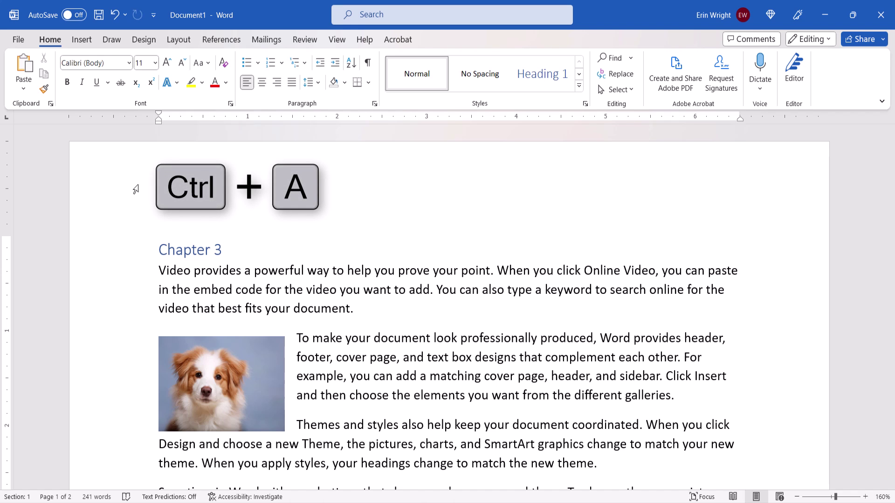
- Select the Chapter 3 heading text
{"action": "key", "text": "ctrl+a"}
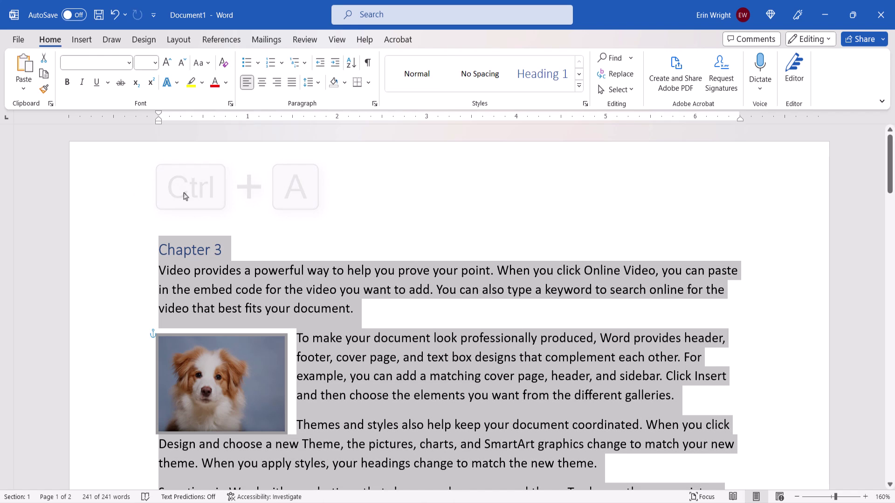
{"action": "left_click", "coordinate": [185, 196]}
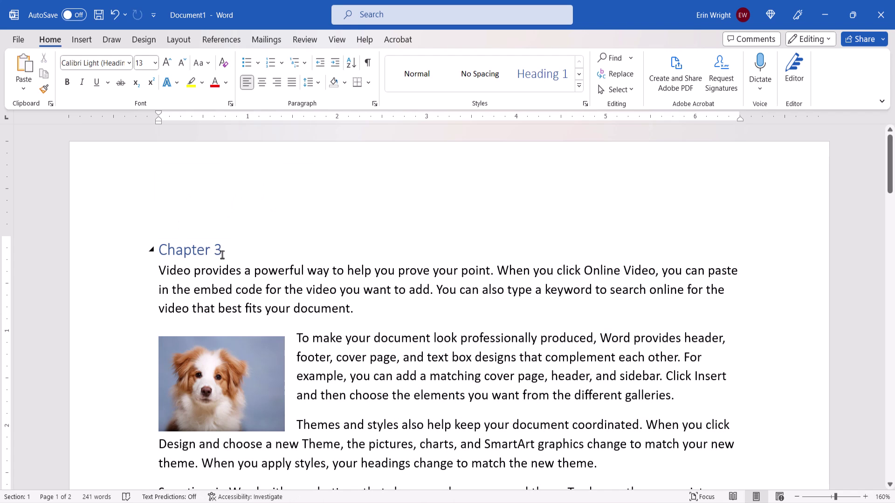
{"action": "left_click_drag", "start_coordinate": [224, 253], "coordinate": [160, 250]}
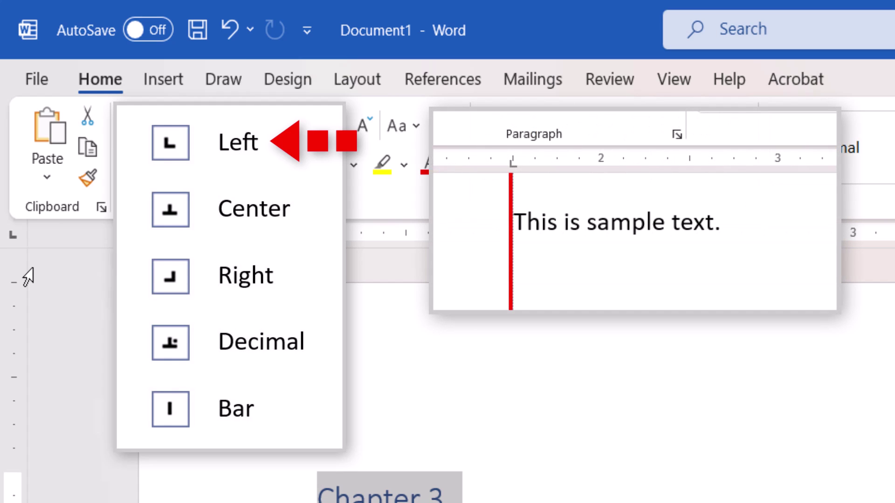
- Cycle the ruler's tab selector through Center, Right, Decimal and Bar tab types
{"action": "left_click", "coordinate": [19, 240]}
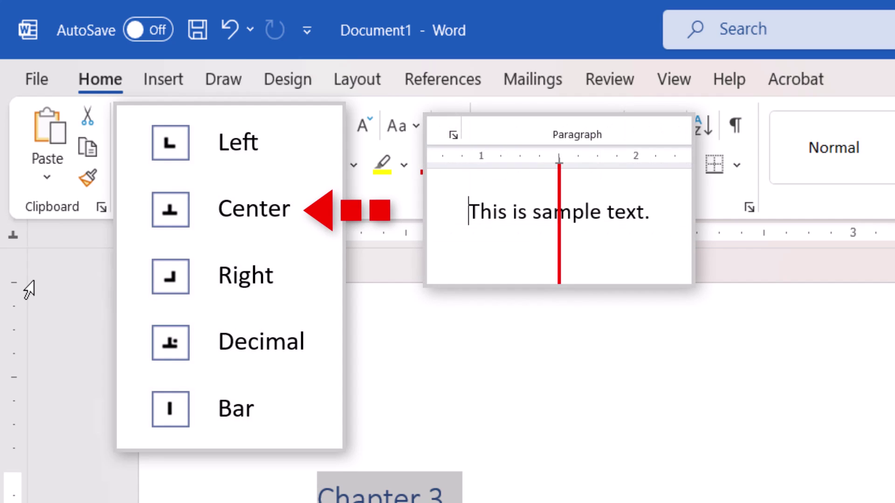
{"action": "left_click", "coordinate": [13, 238]}
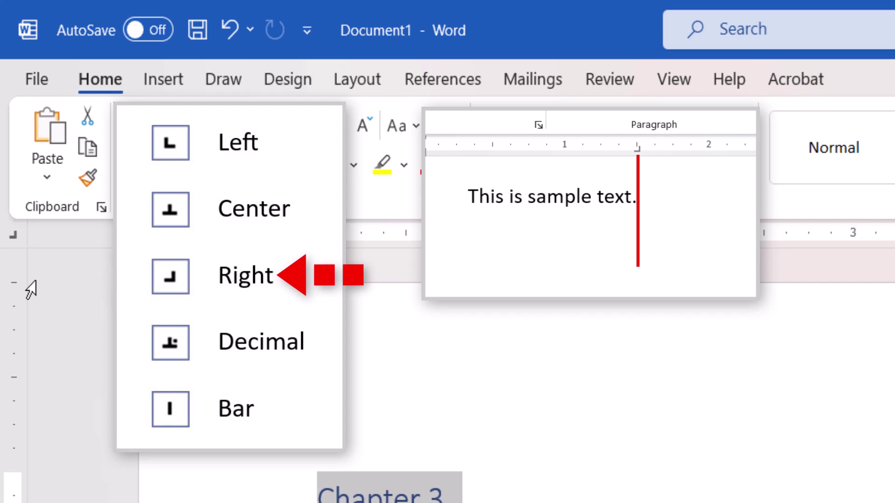
{"action": "left_click", "coordinate": [18, 236]}
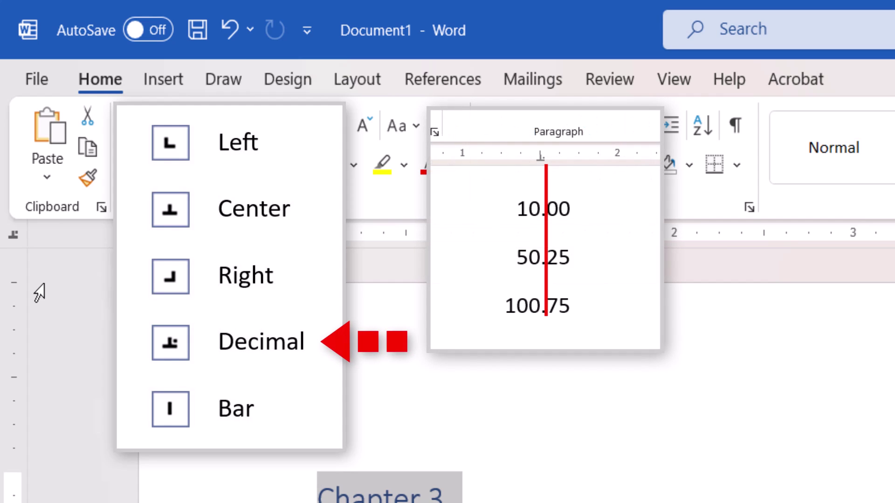
{"action": "left_click", "coordinate": [13, 236]}
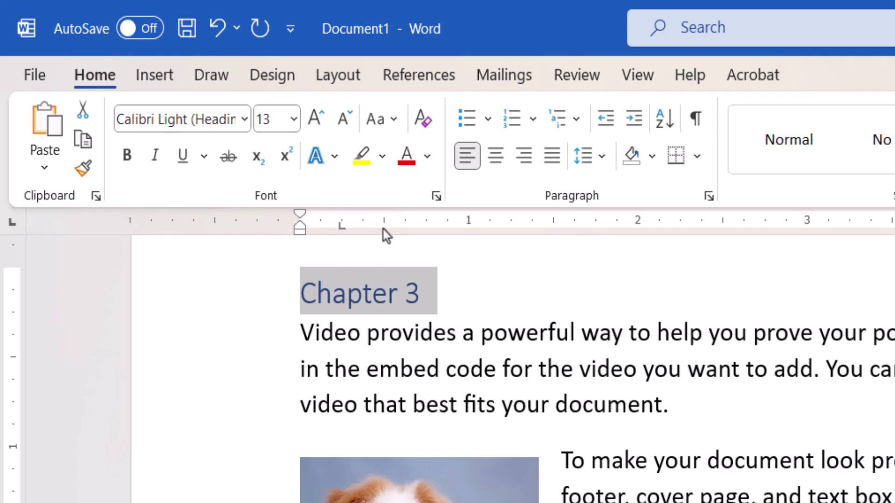
- Set three left tabs, tab the heading across them, then drag the 3.4-inch stop off
{"action": "left_click", "coordinate": [383, 228]}
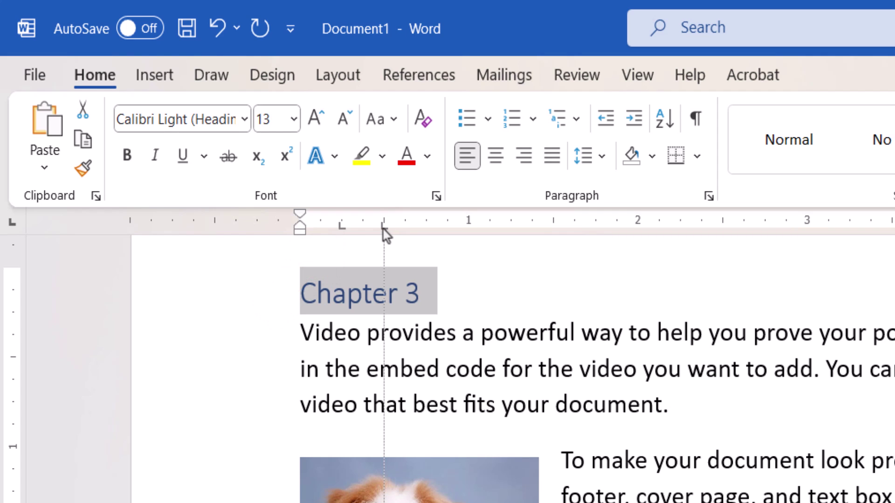
{"action": "left_click", "coordinate": [426, 228]}
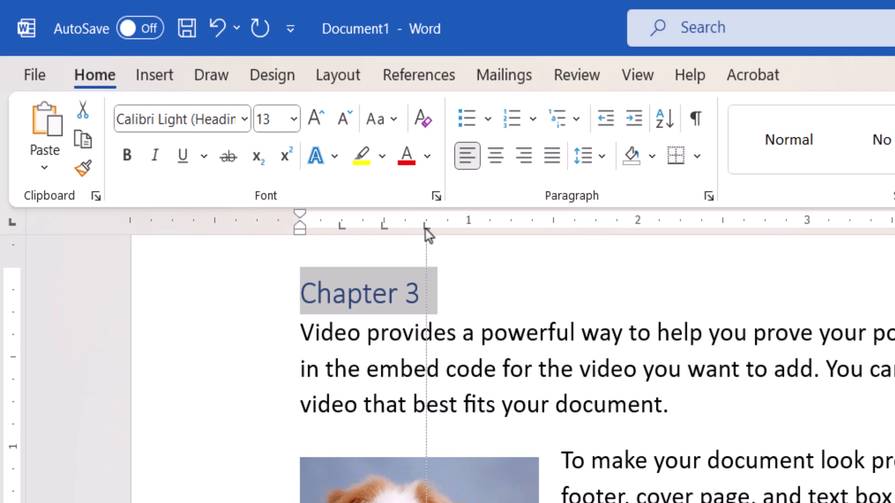
{"action": "left_click", "coordinate": [467, 227]}
{"action": "key", "text": "Tab"}
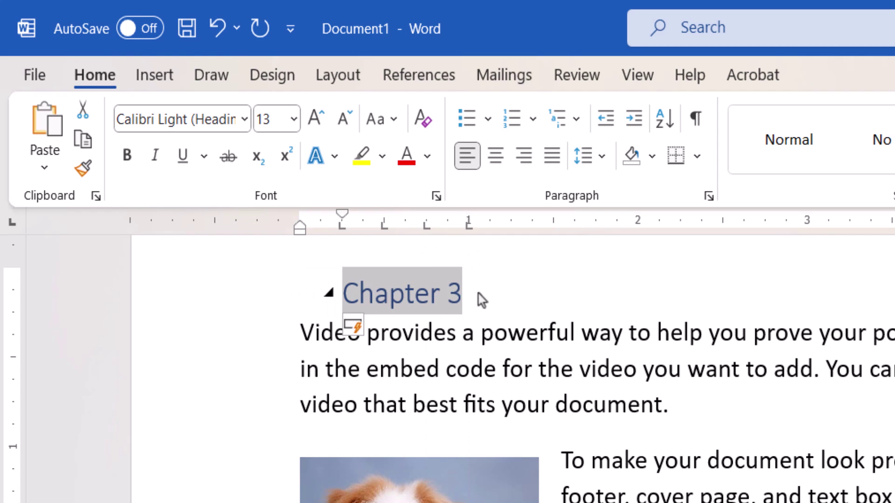
{"action": "key", "text": "Tab"}
{"action": "key", "text": "Tab"}
{"action": "key", "text": "Tab"}
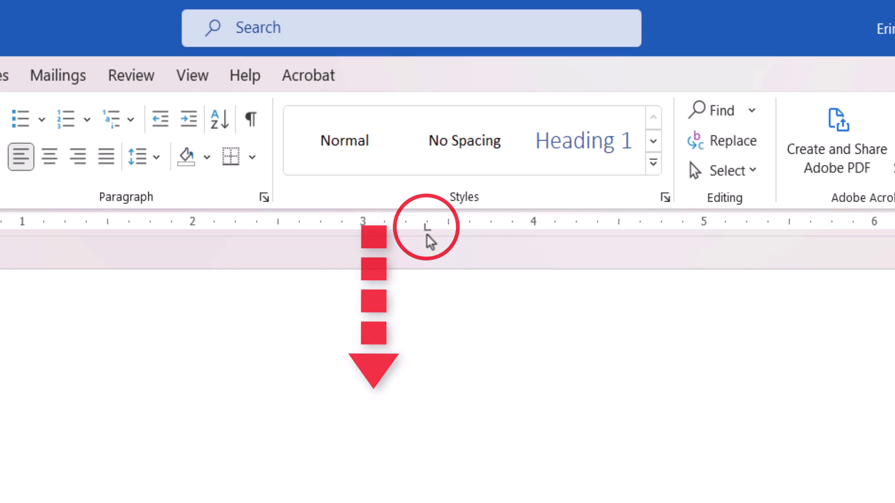
{"action": "mouse_move", "coordinate": [423, 228]}
{"action": "left_mouse_down"}
{"action": "mouse_move", "coordinate": [395, 411]}
{"action": "mouse_move", "coordinate": [404, 466]}
{"action": "left_mouse_up"}
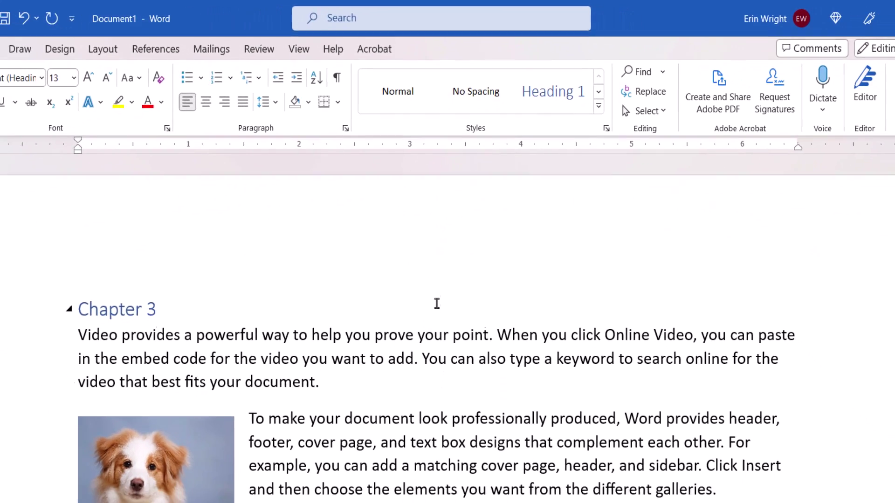